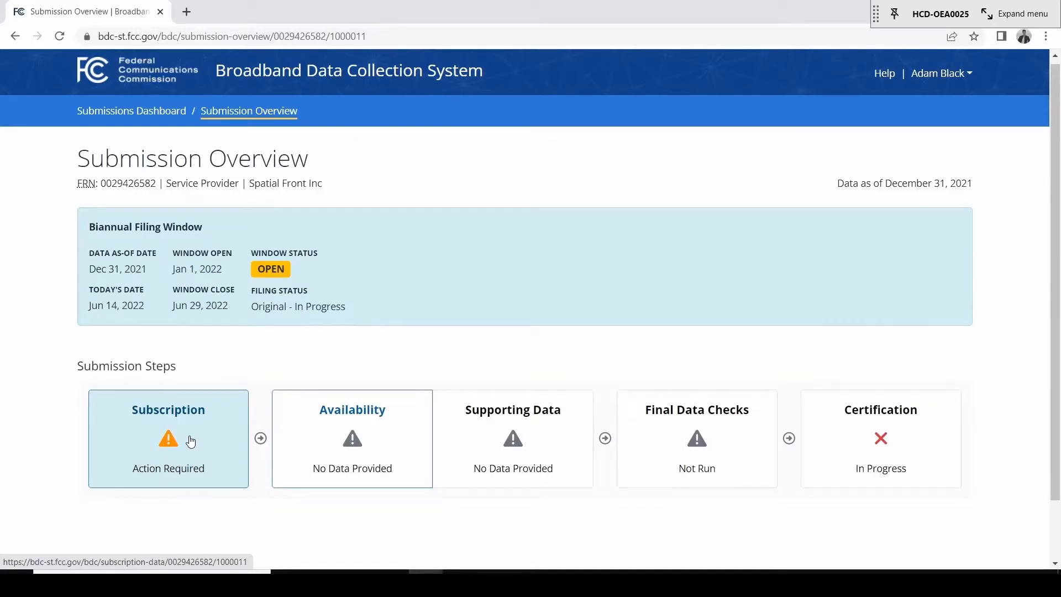
Open the Fixed Broadband Subscription page from the submission's Subscription step and review the file upload section
click(191, 441)
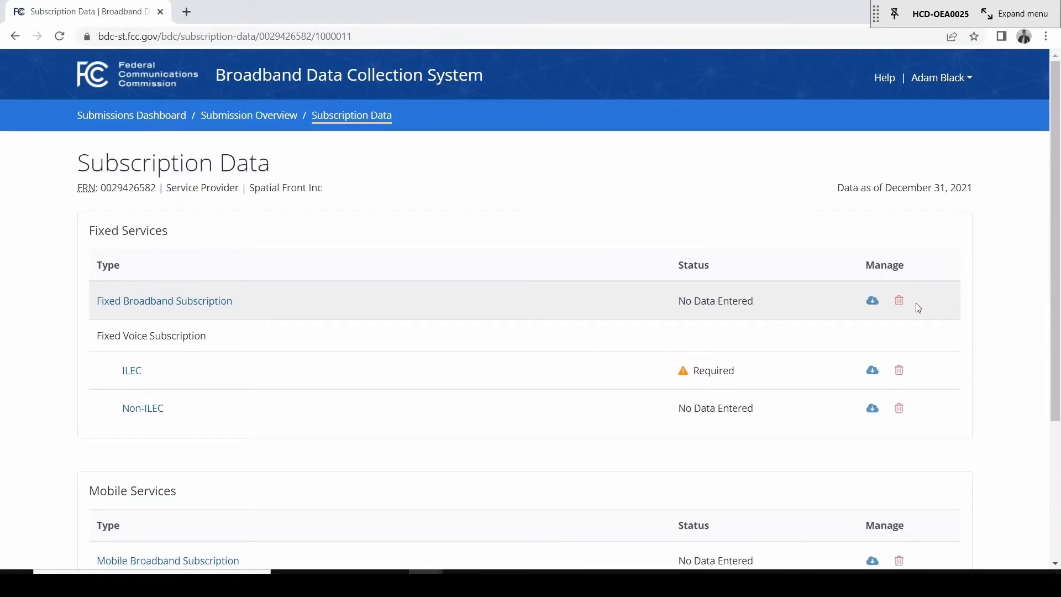
click(160, 306)
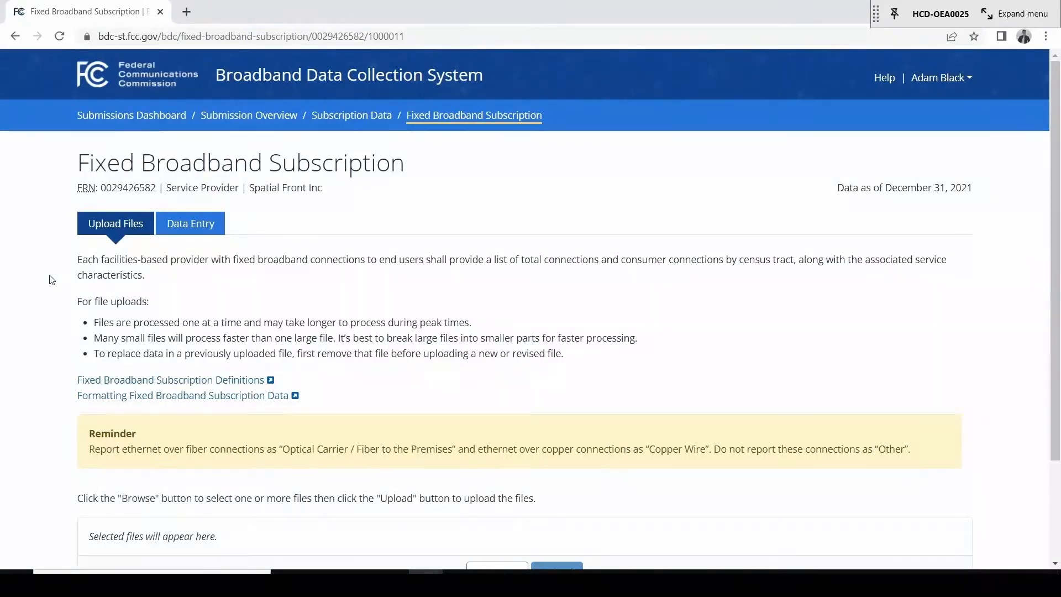
scroll(50, 279, down, 2)
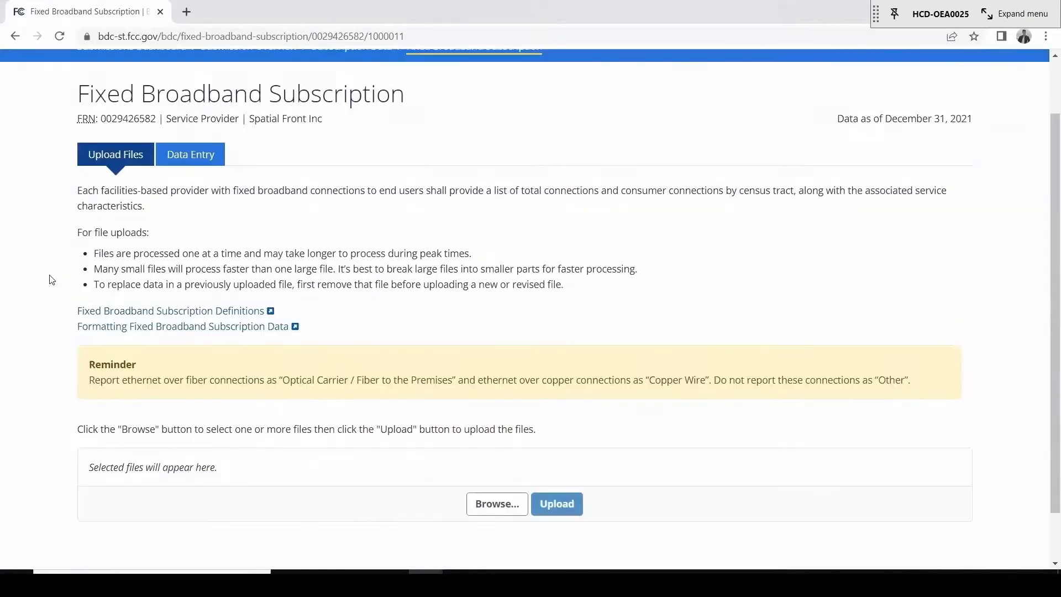
scroll(49, 283, up, 1)
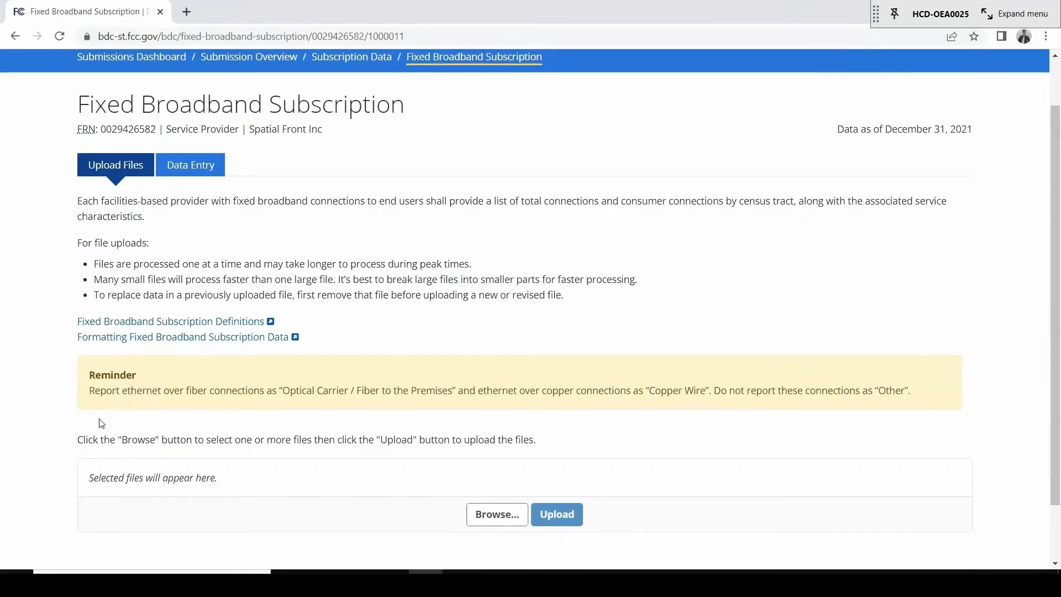
click(477, 526)
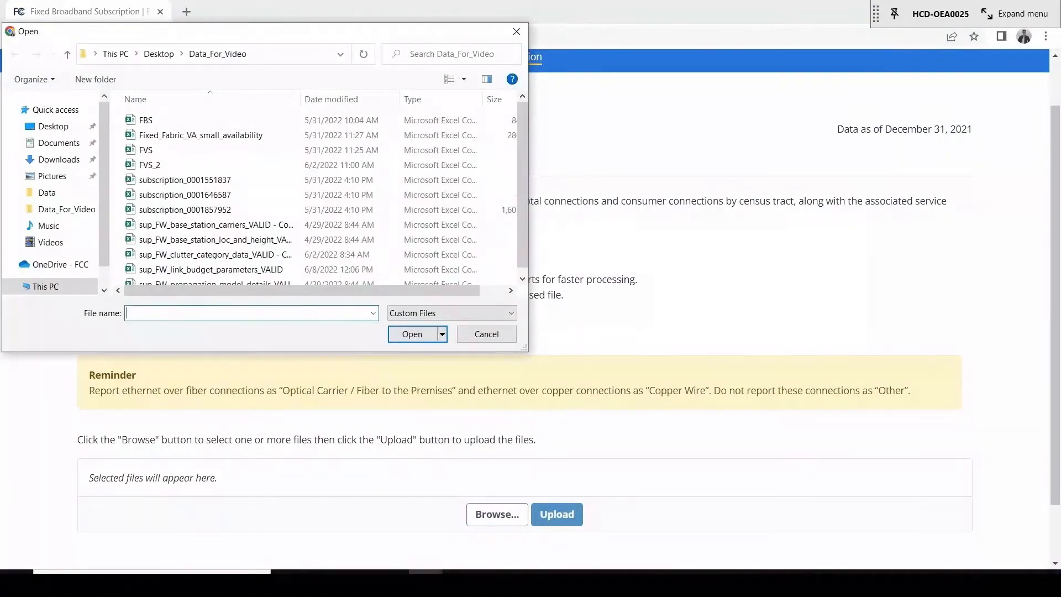
click(225, 184)
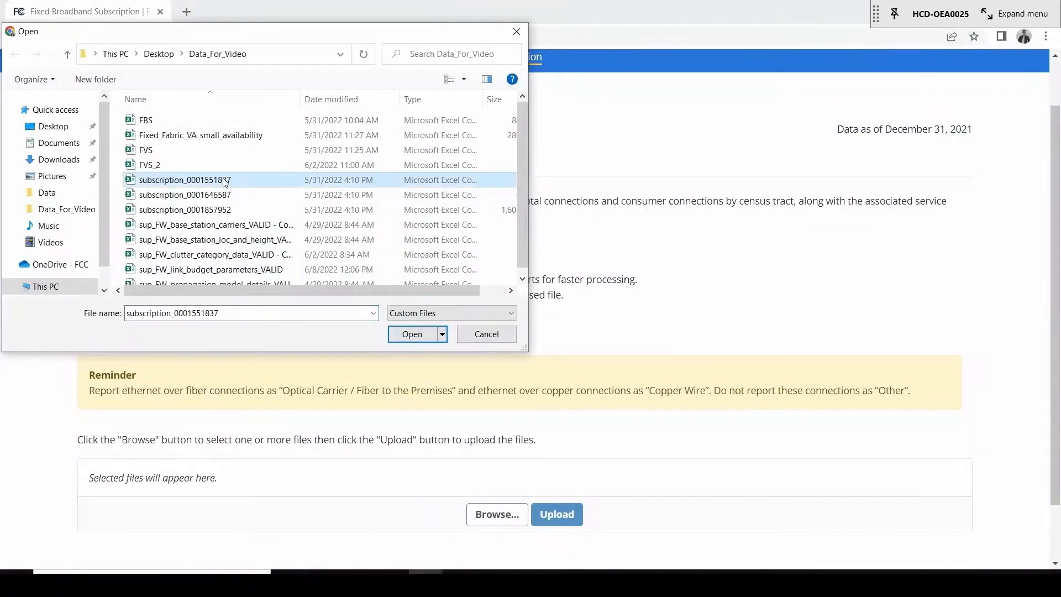
shift+click(232, 210)
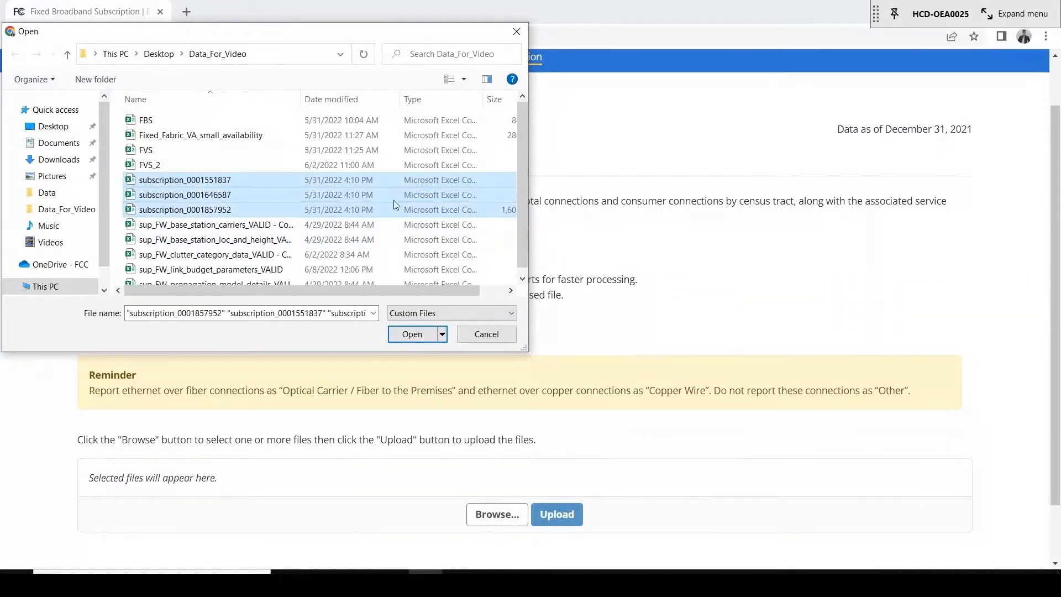
click(415, 334)
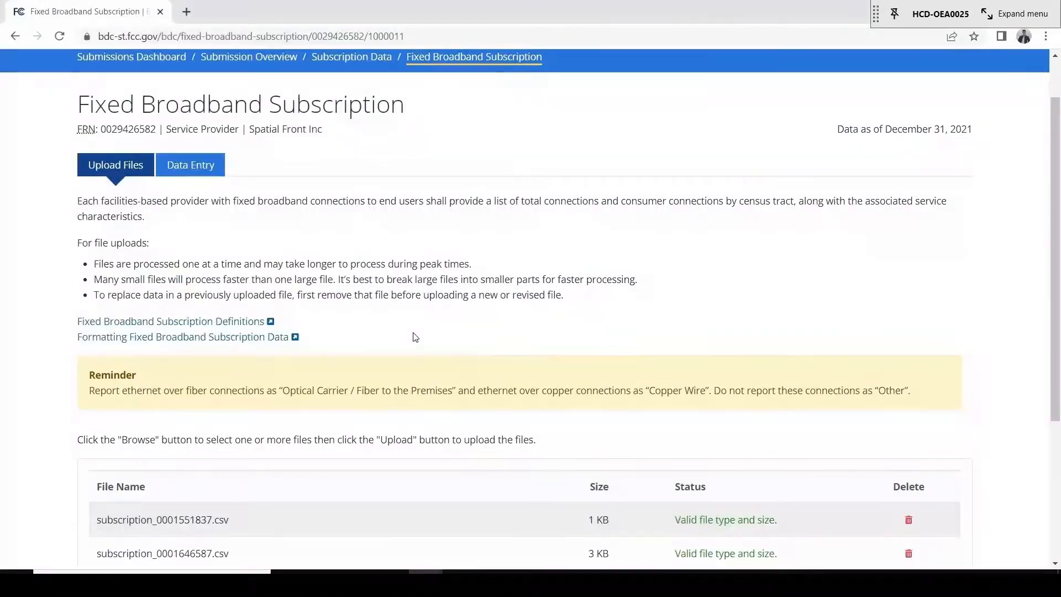
scroll(415, 336, down, 2)
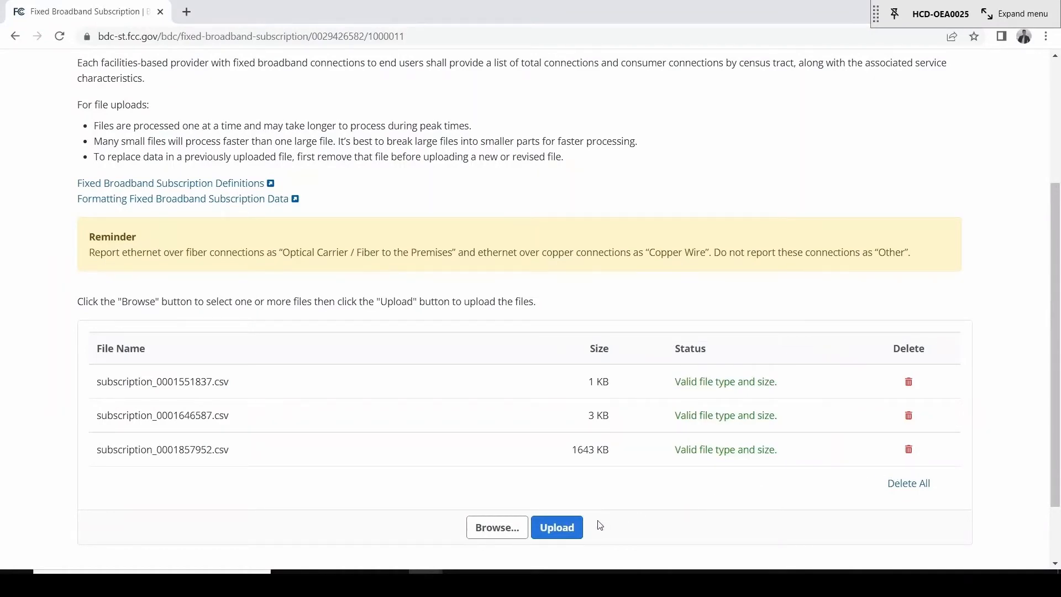
click(567, 530)
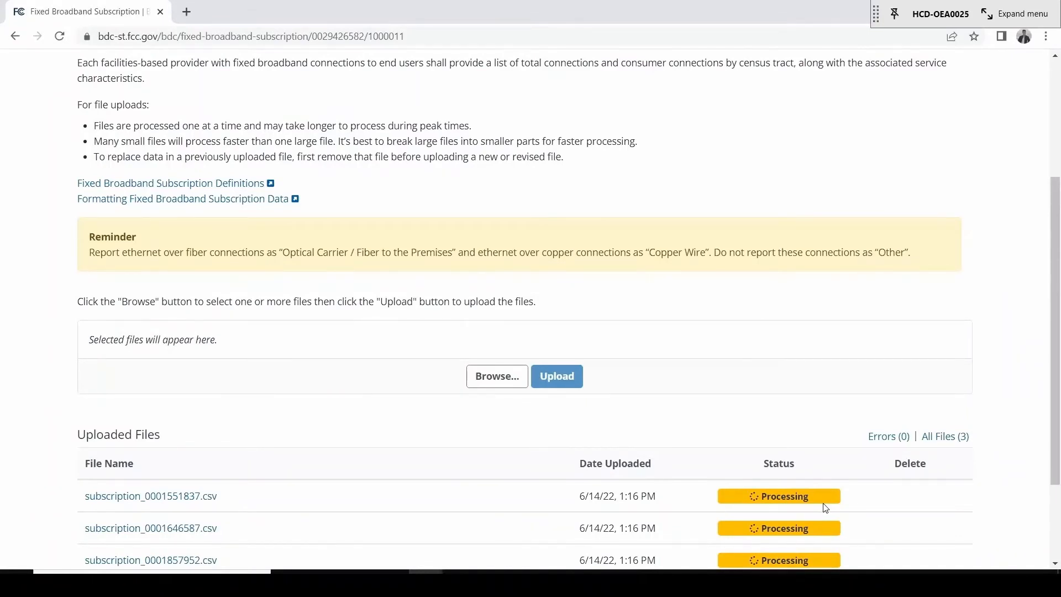
scroll(984, 450, down, 3)
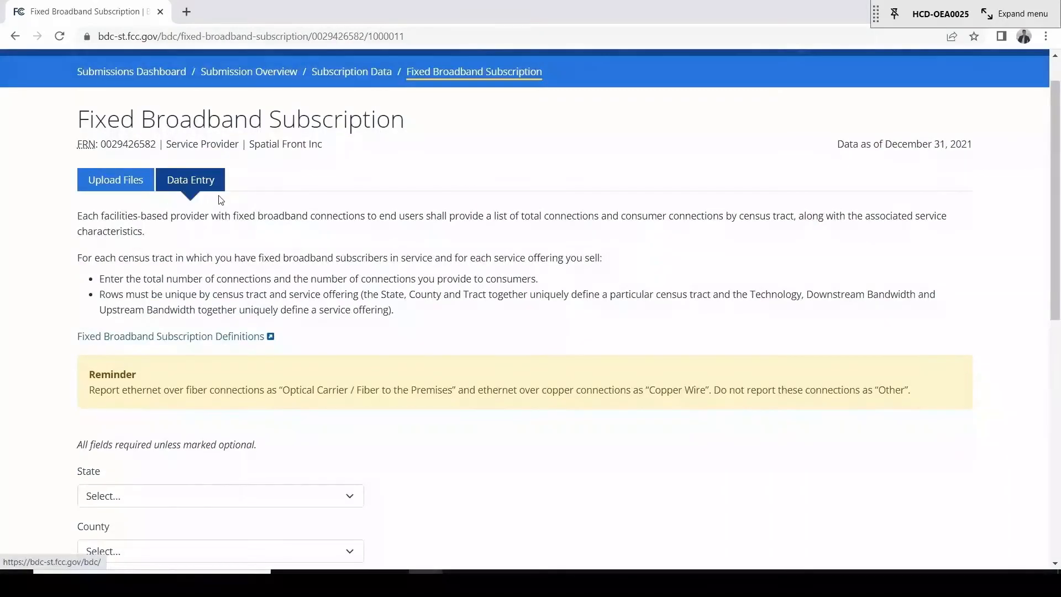
Set the State to Alabama in the Fixed Broadband Subscription data entry form
scroll(362, 315, down, 1)
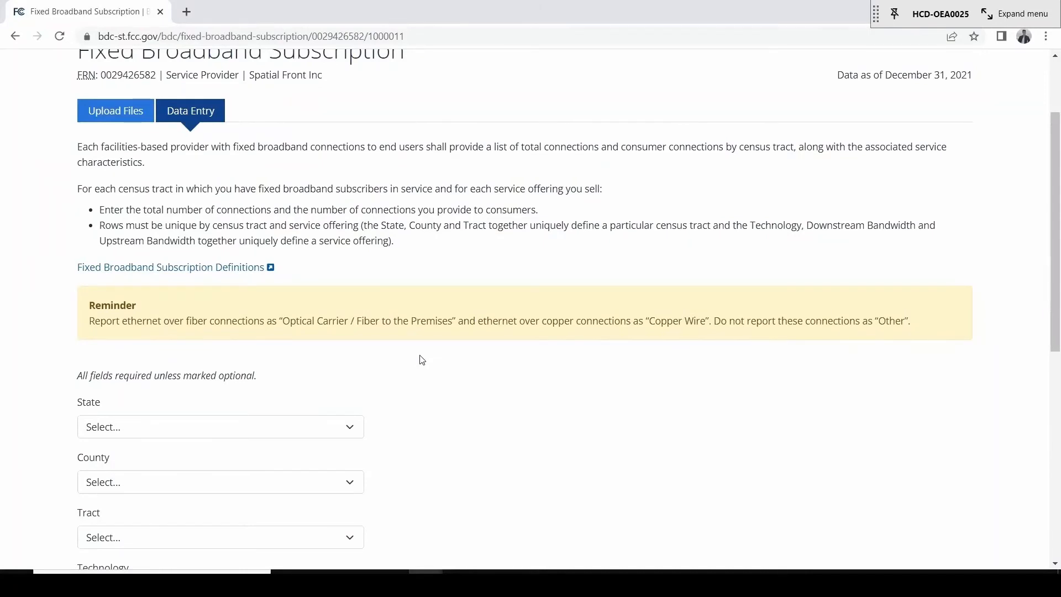
scroll(422, 360, down, 1)
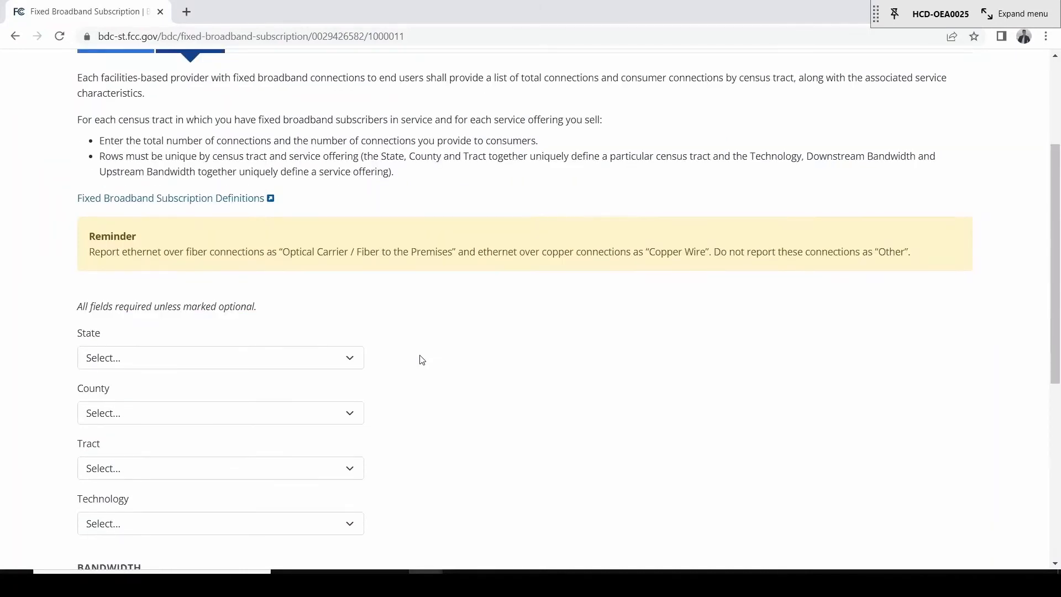
scroll(422, 360, down, 2)
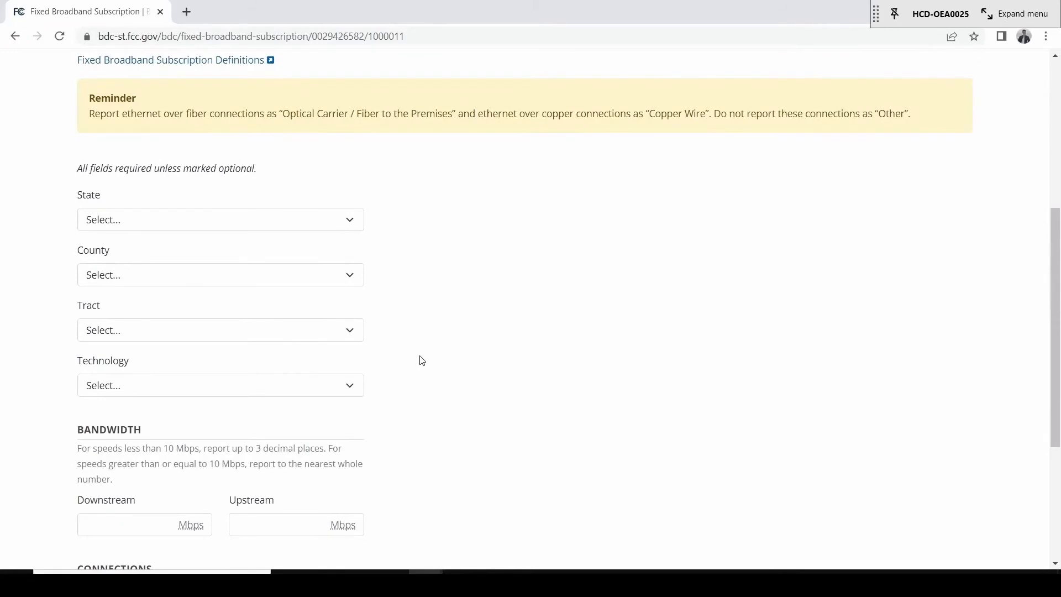
click(344, 228)
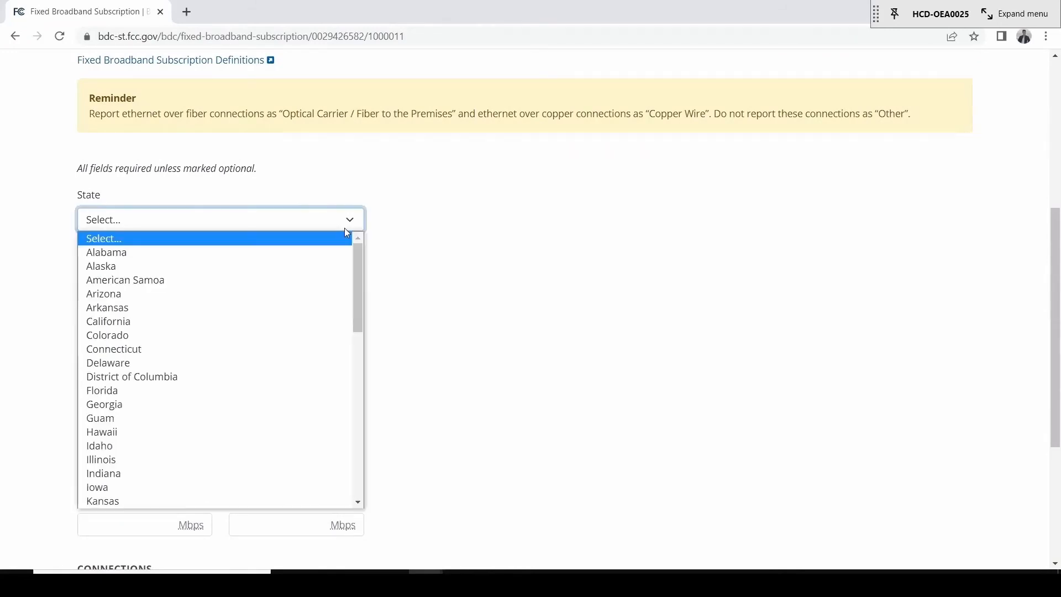
click(324, 259)
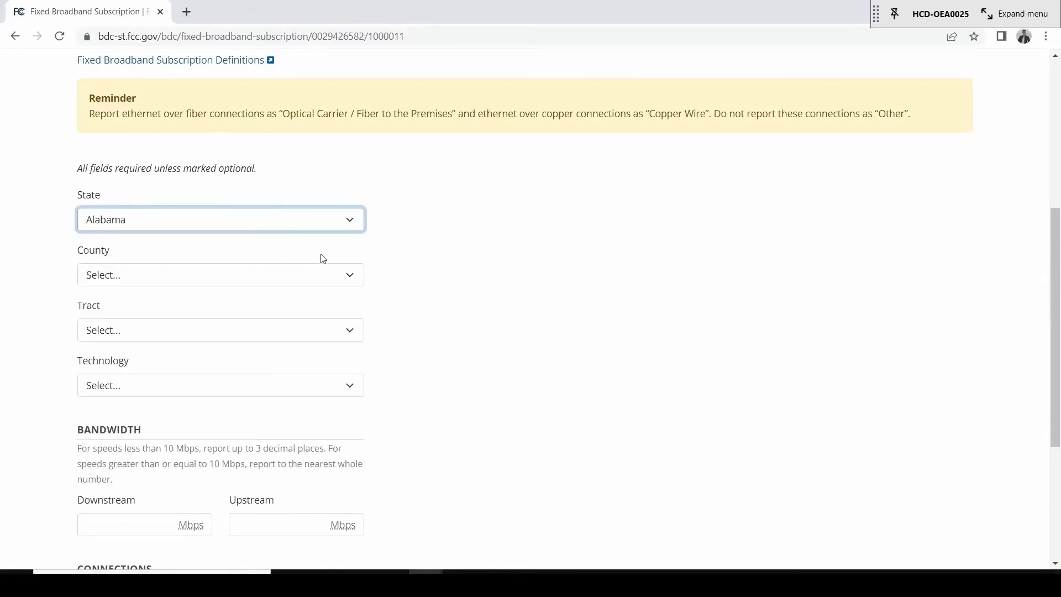
click(356, 277)
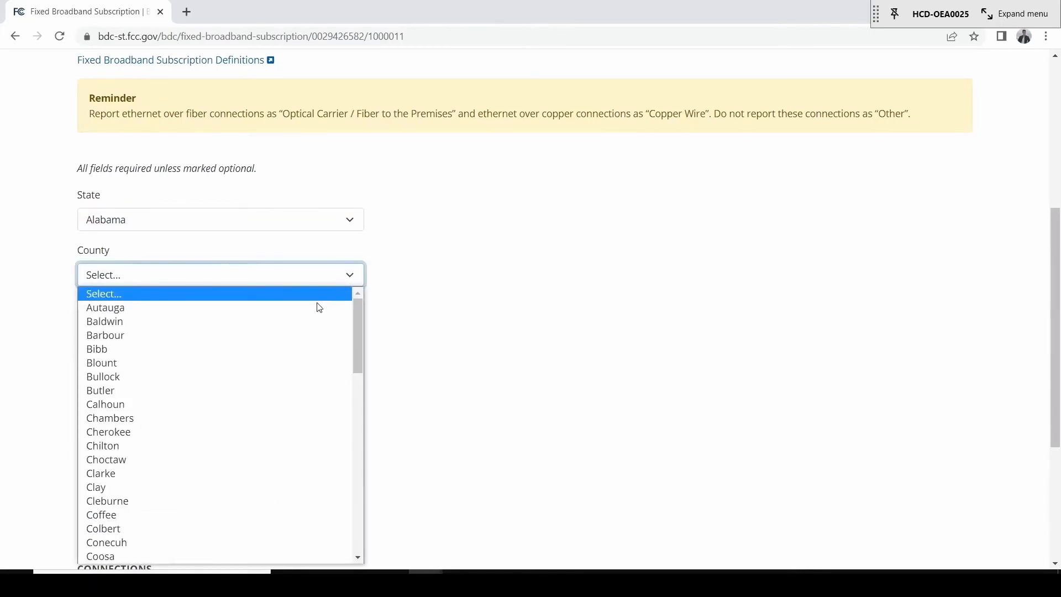
click(288, 311)
click(349, 335)
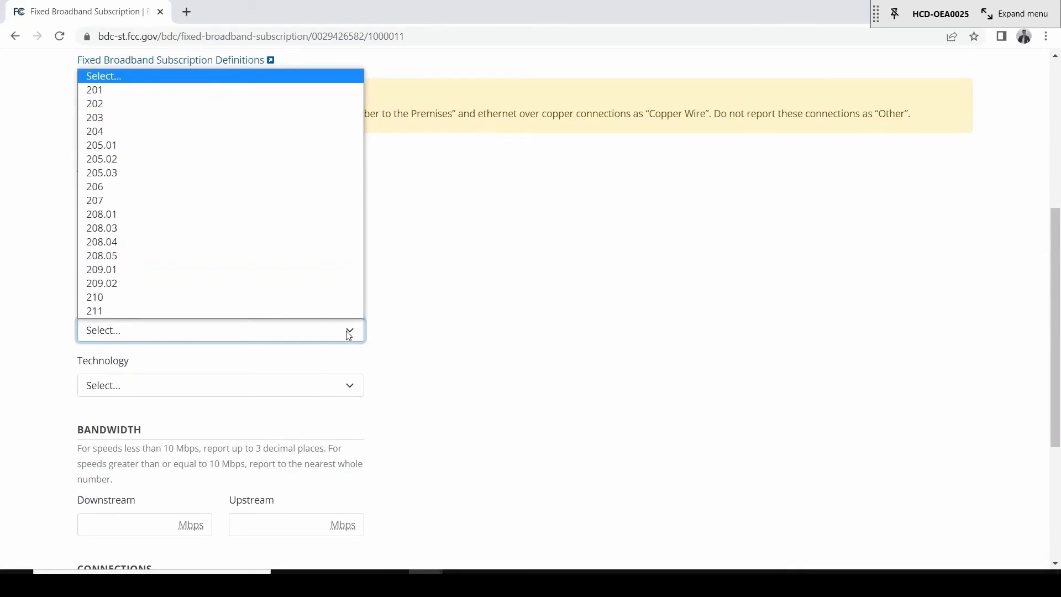
click(397, 297)
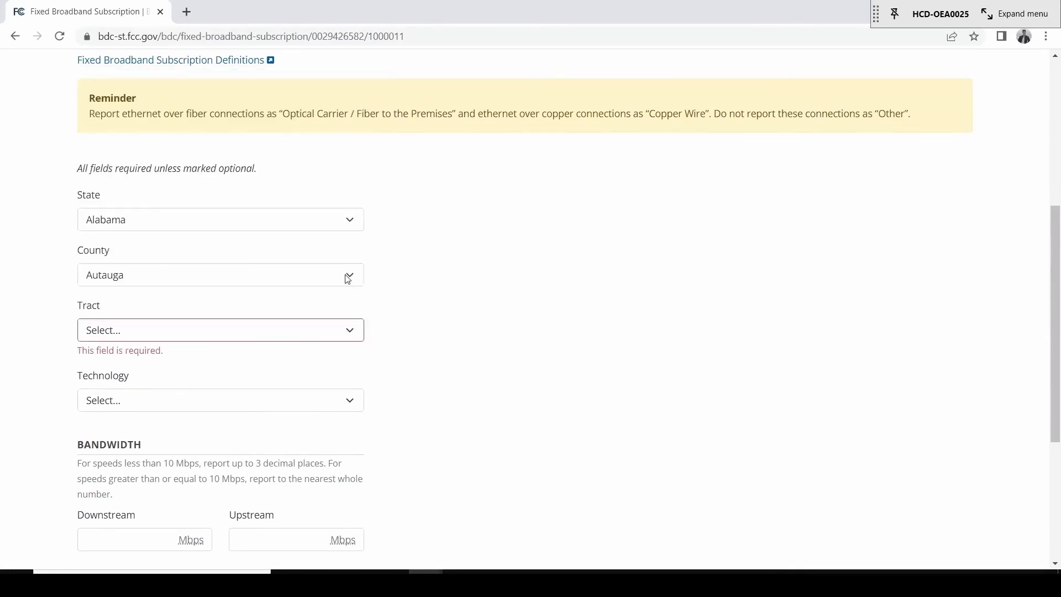
Set the County to Calhoun, the Tract to 9819.01 and the Technology to Copper Wire for the new subscription row
click(347, 279)
click(304, 407)
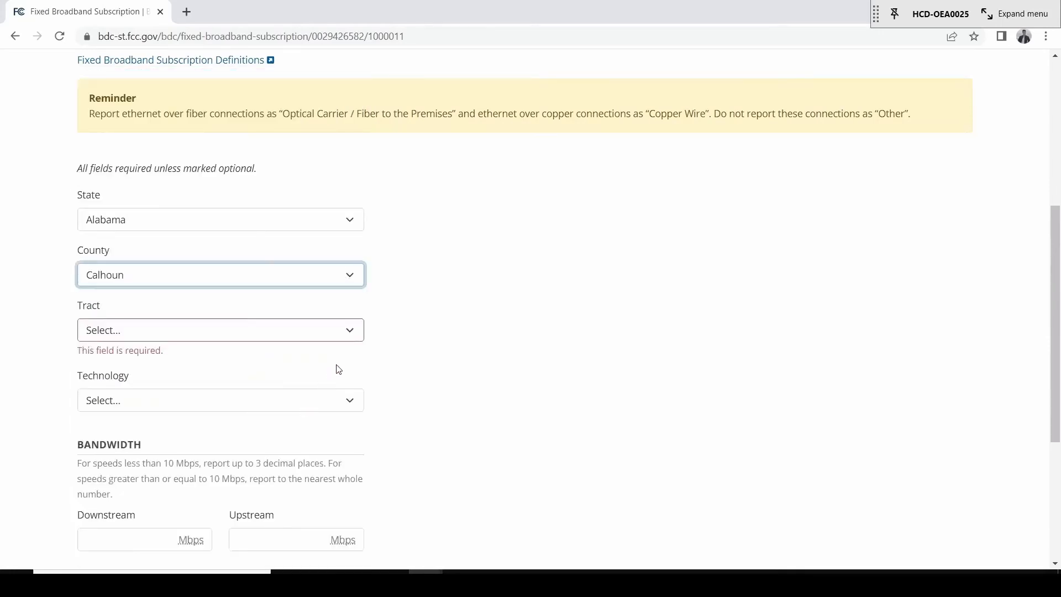
click(350, 332)
scroll(304, 278, down, 6)
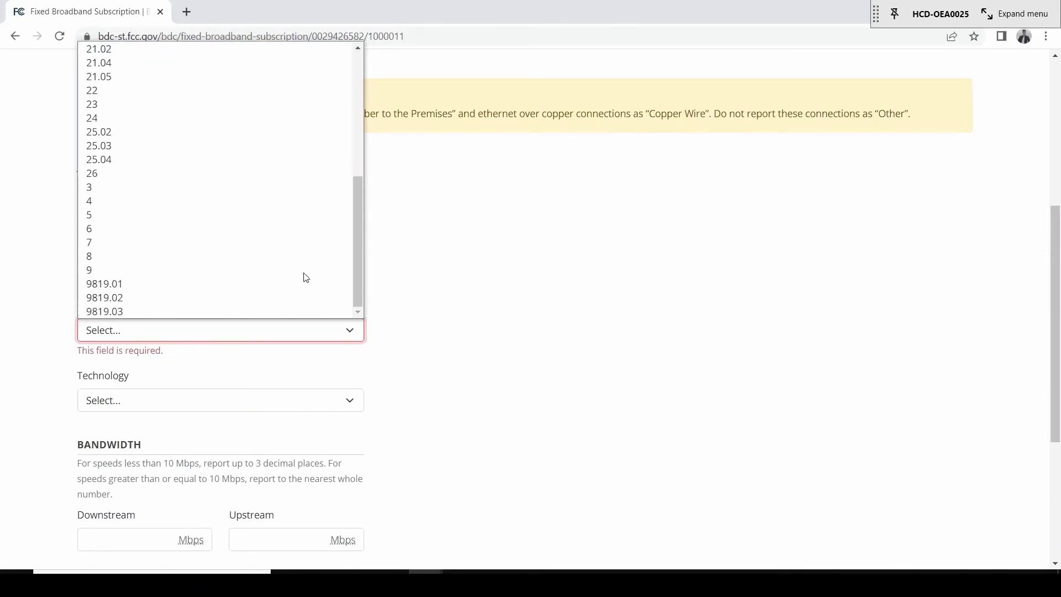
click(194, 288)
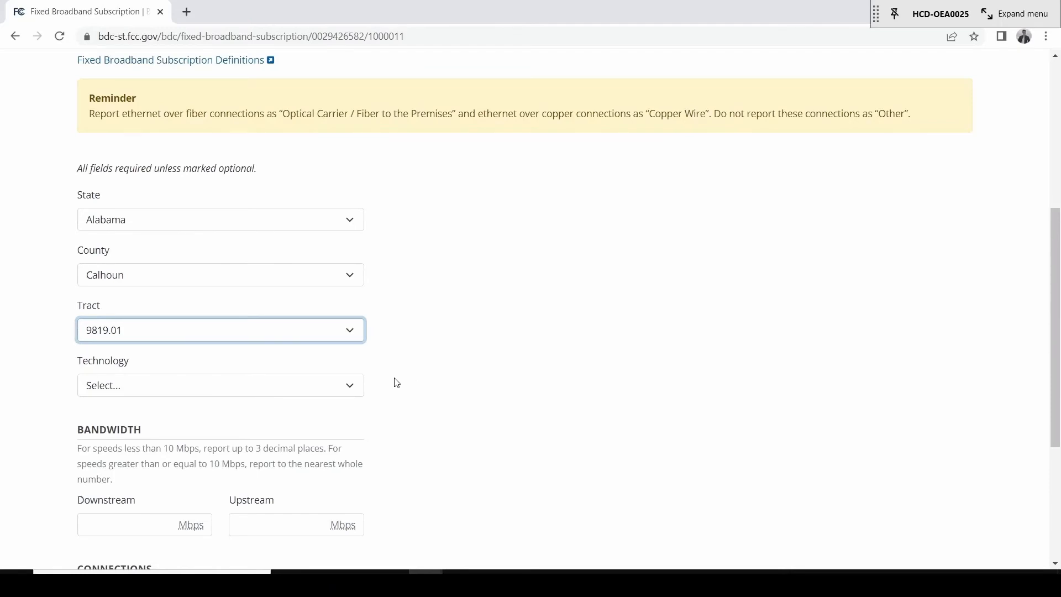
click(352, 390)
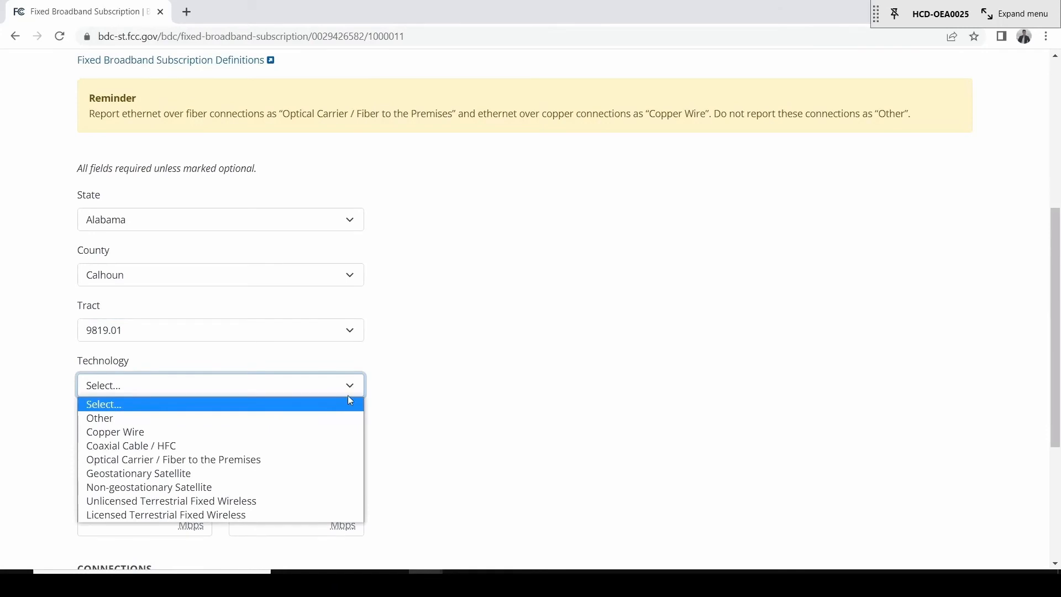
click(318, 434)
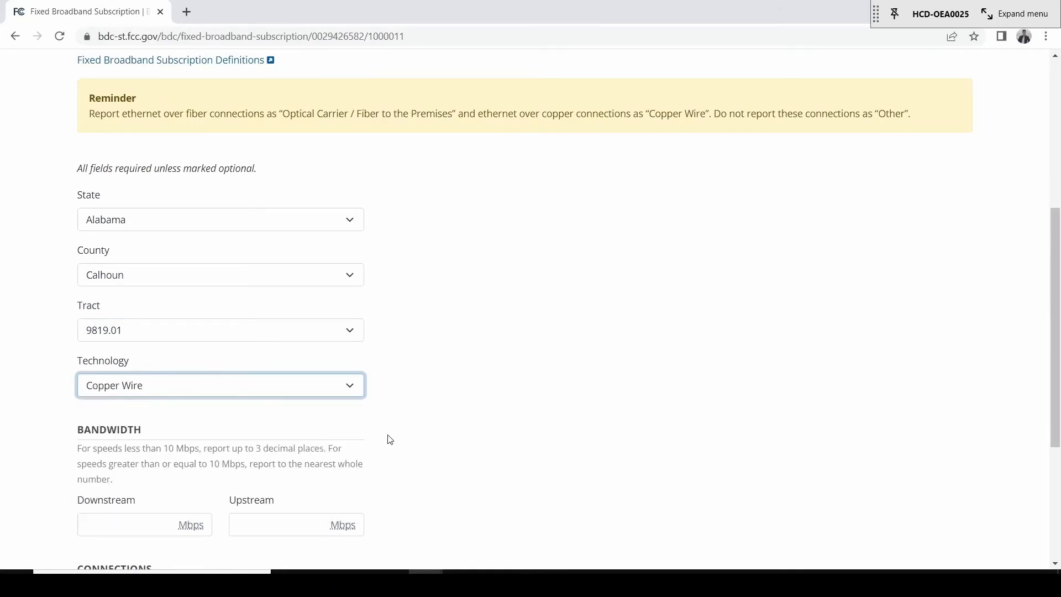
Set the row's bandwidth to 24 Mbps downstream and 20 Mbps upstream
scroll(388, 439, down, 3)
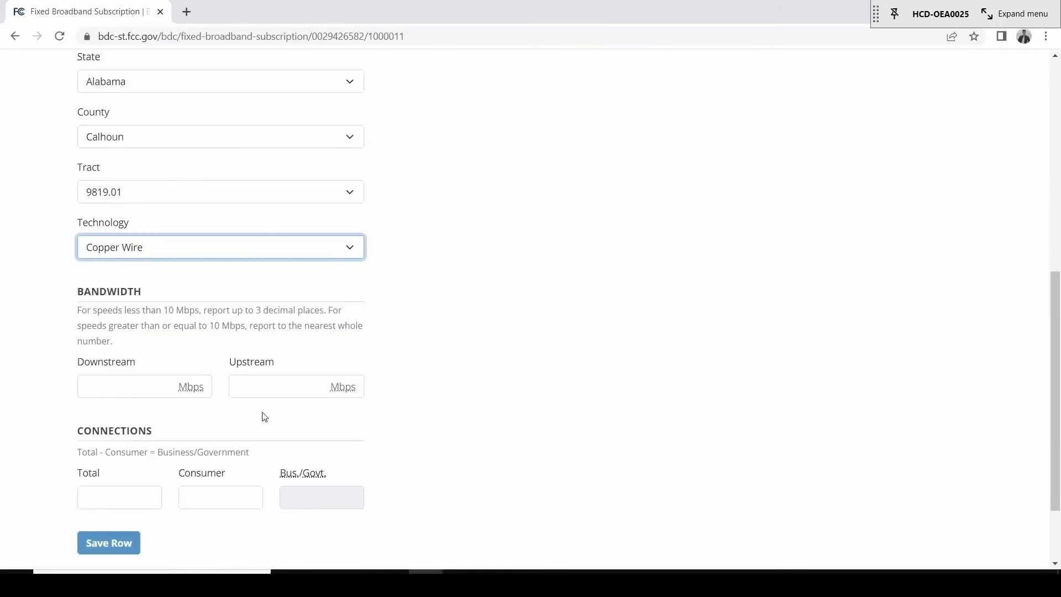
click(161, 388)
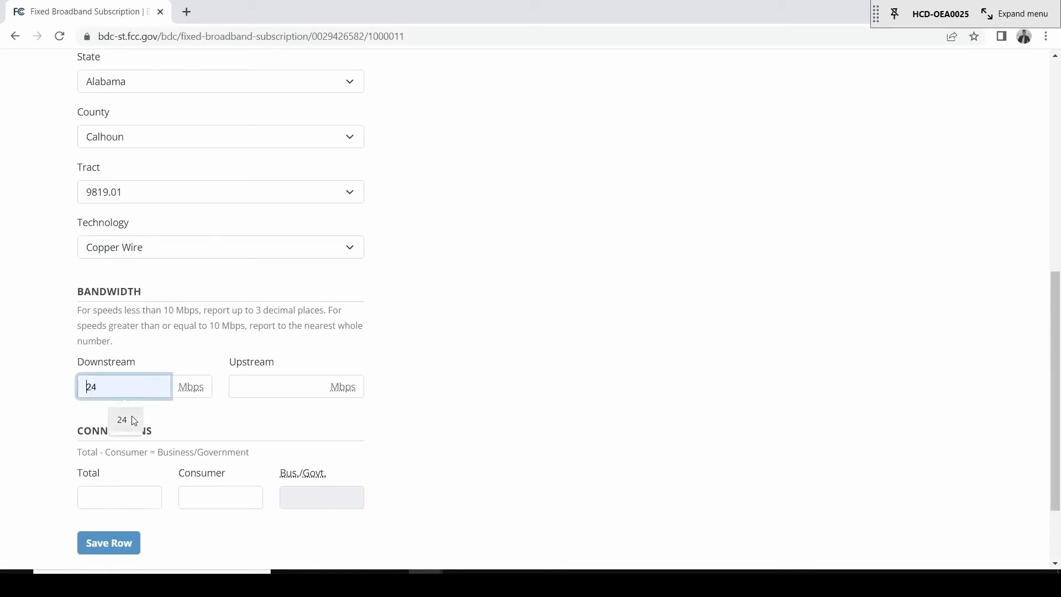
click(131, 418)
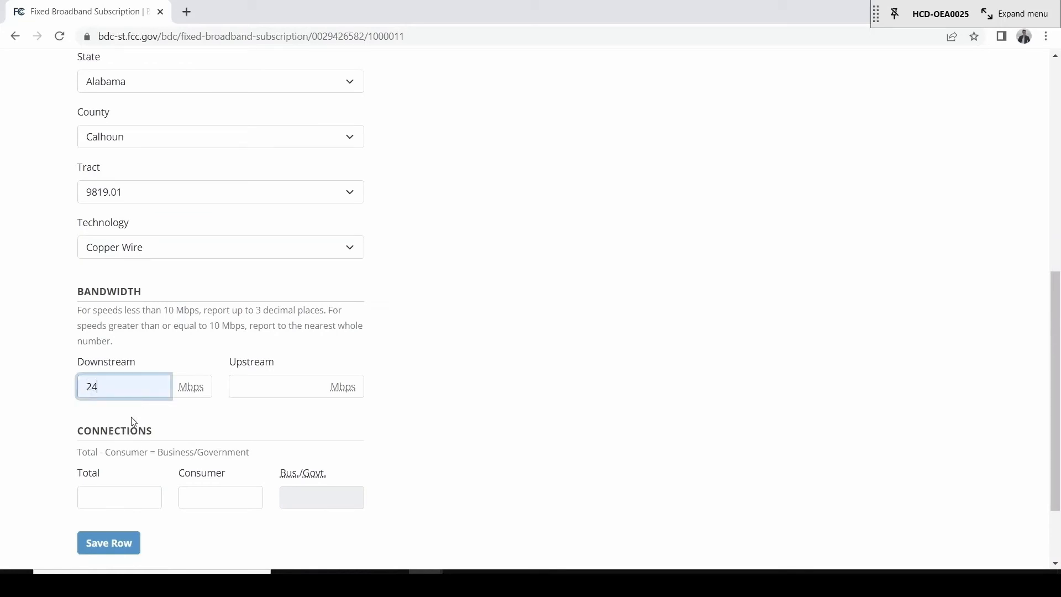
click(197, 415)
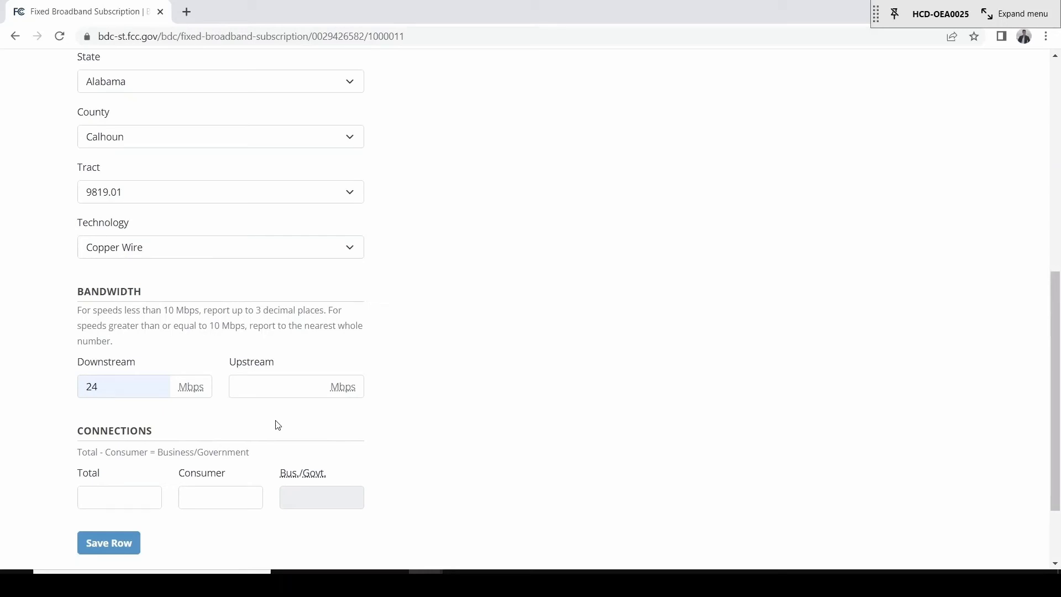
click(301, 394)
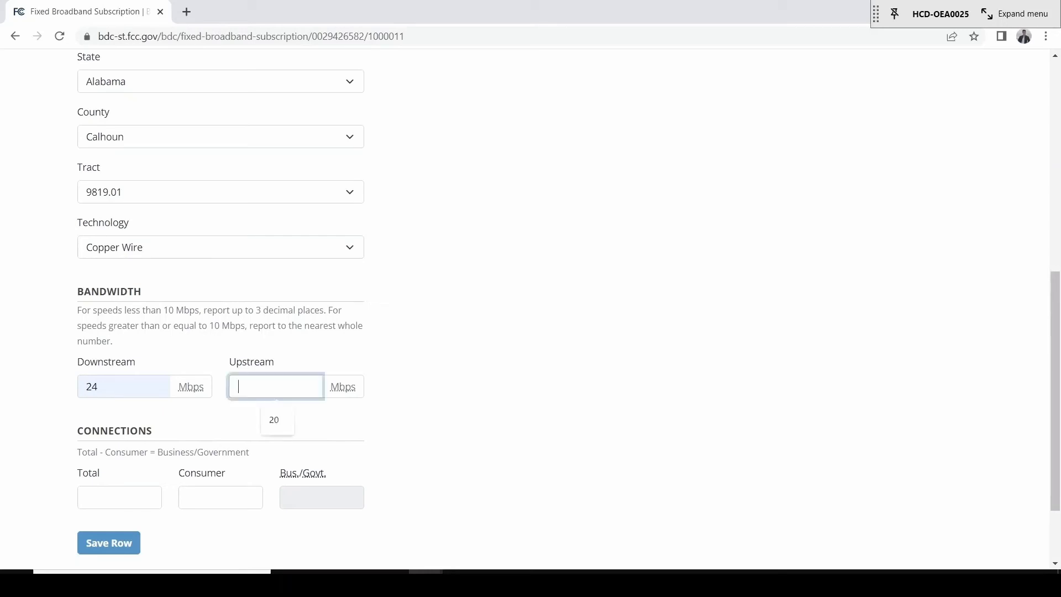
text(20)
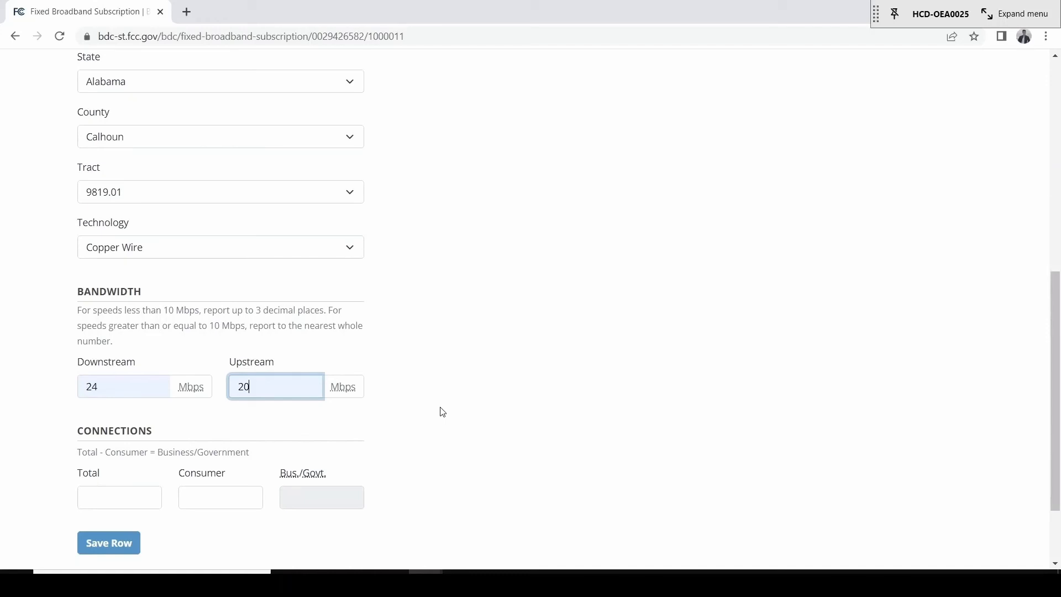
mouse_move(356, 393)
Enter 30 total connections and 15 consumer connections, save the row and review it in the table of saved rows
click(119, 497)
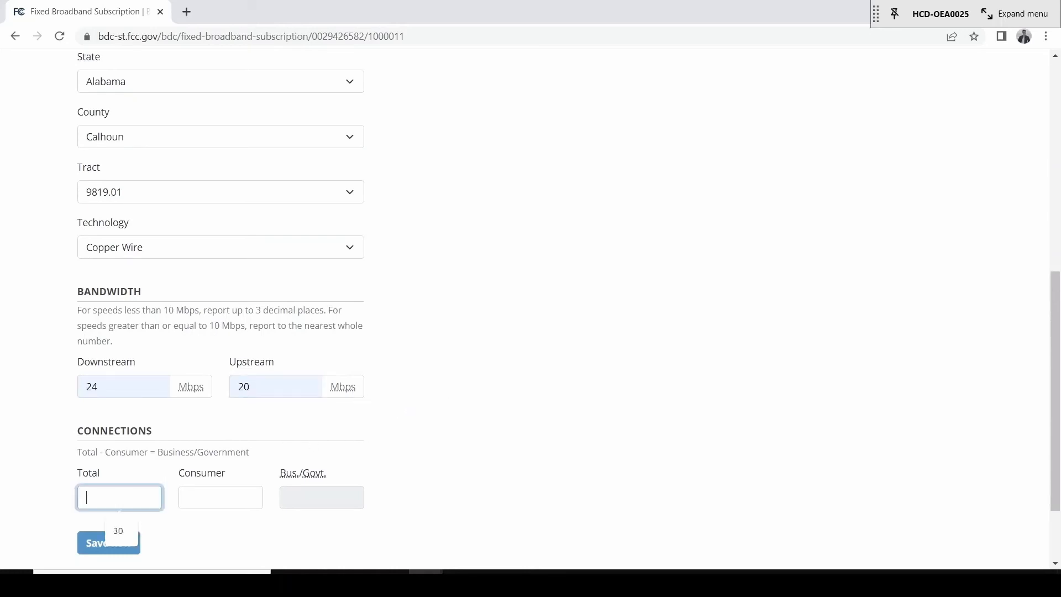
click(124, 527)
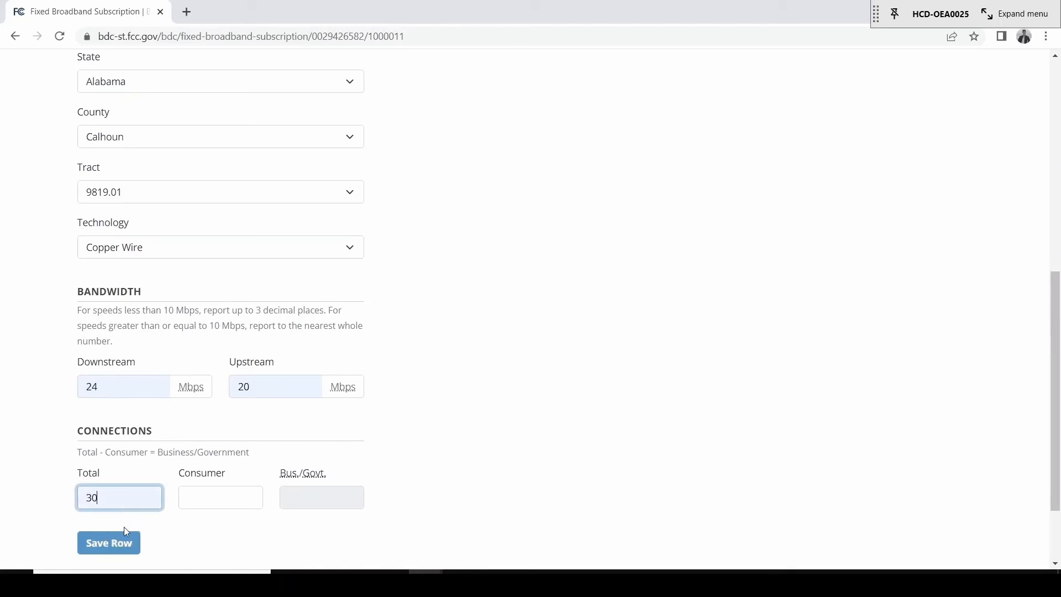
click(188, 499)
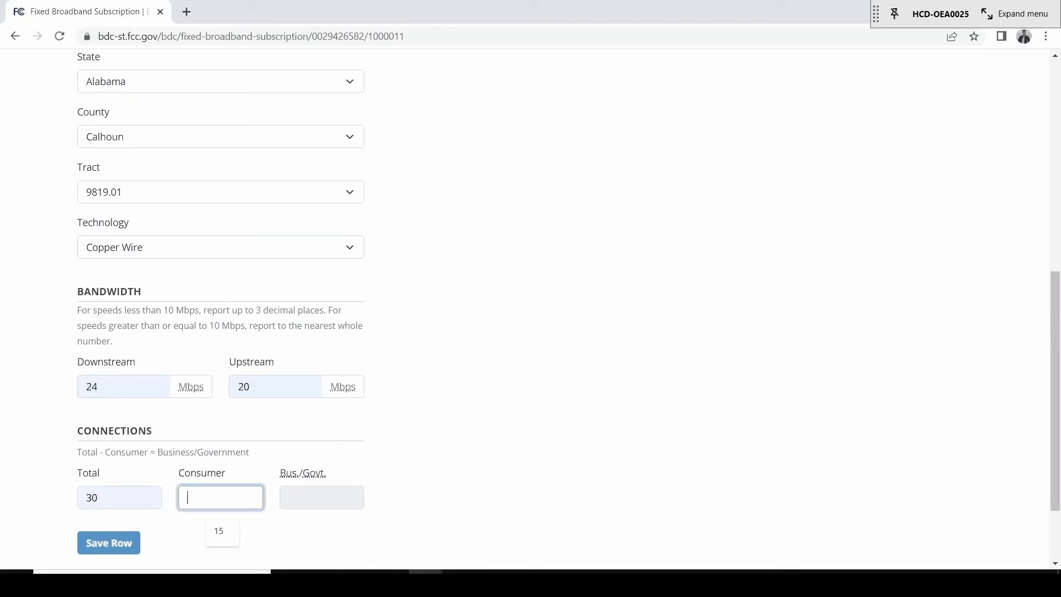
click(222, 533)
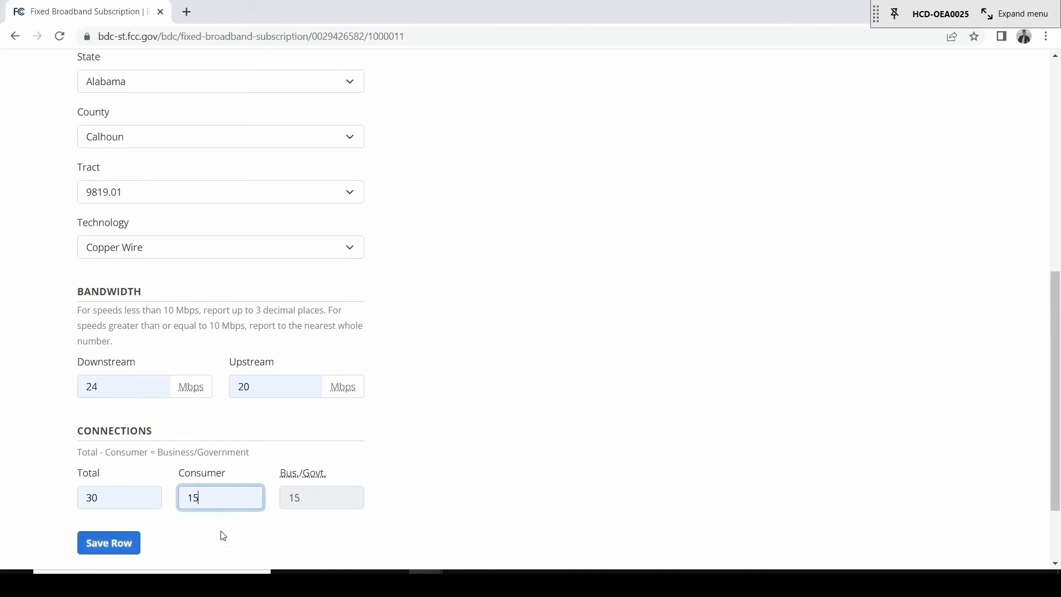
scroll(477, 459, down, 1)
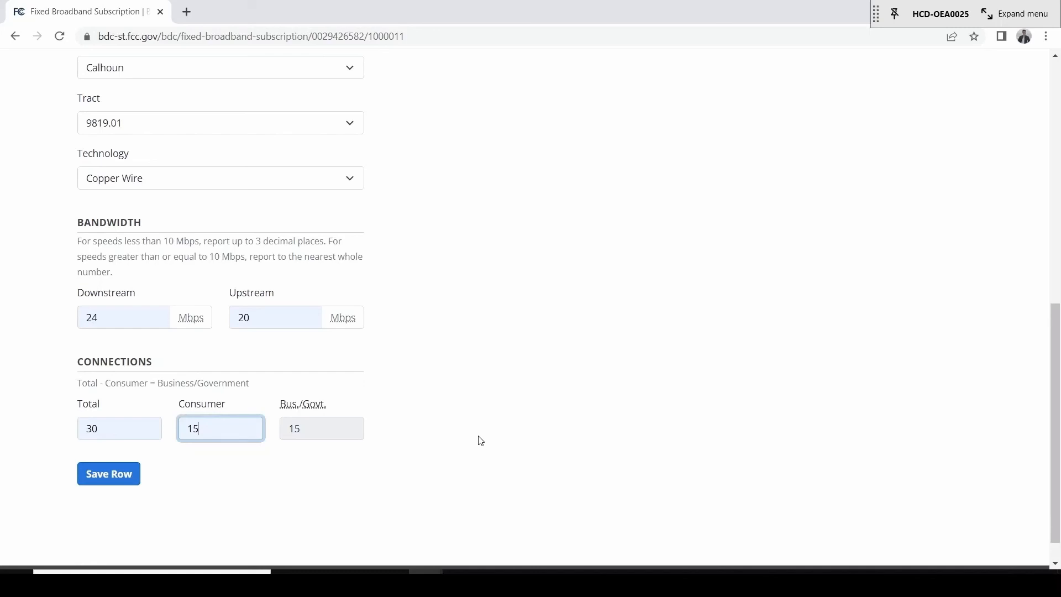
mouse_move(318, 407)
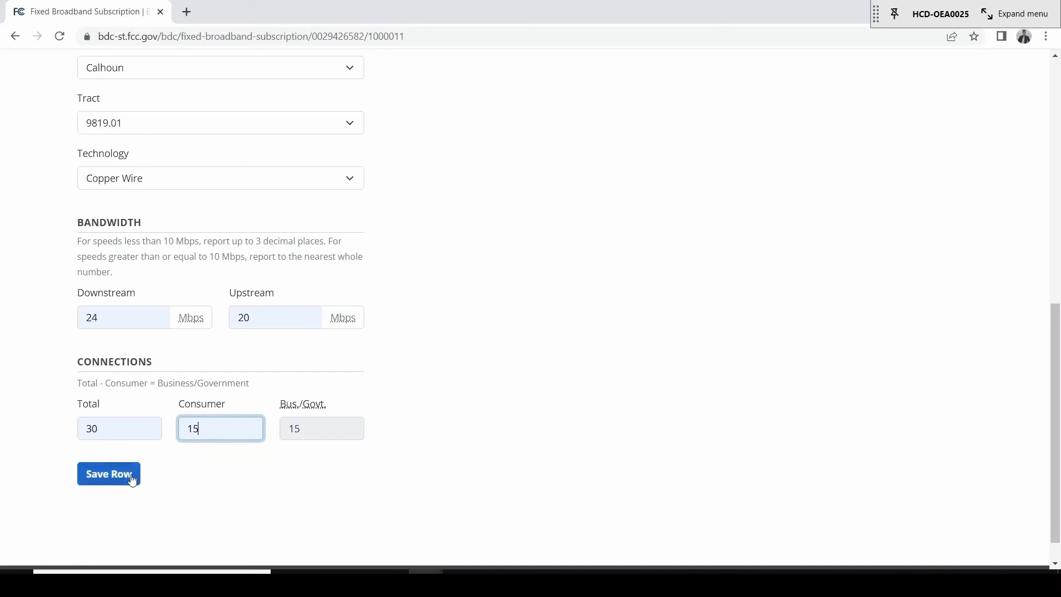
click(113, 473)
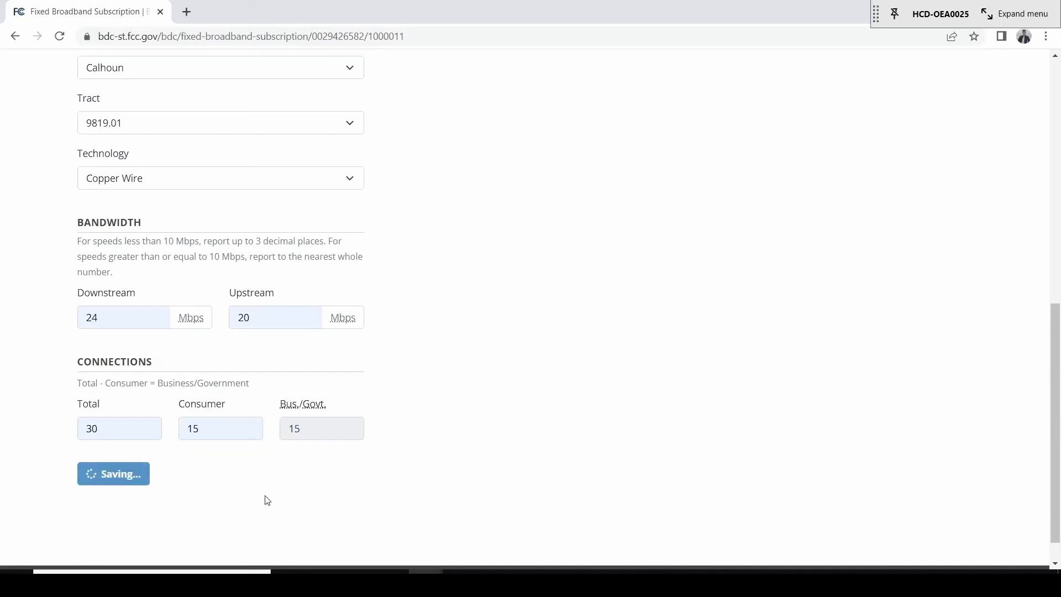
scroll(407, 477, down, 3)
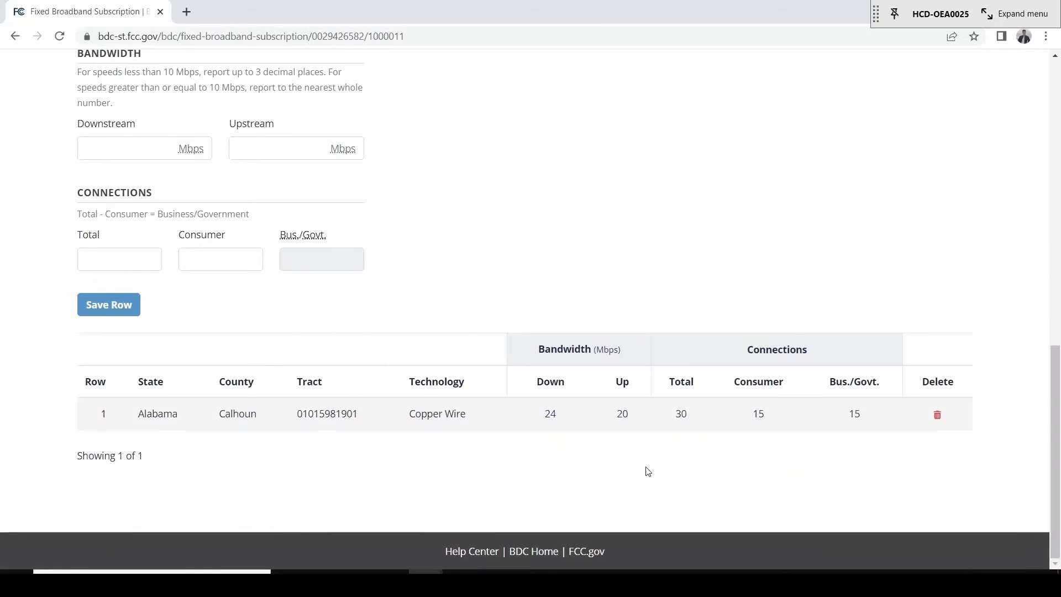
scroll(496, 478, up, 1)
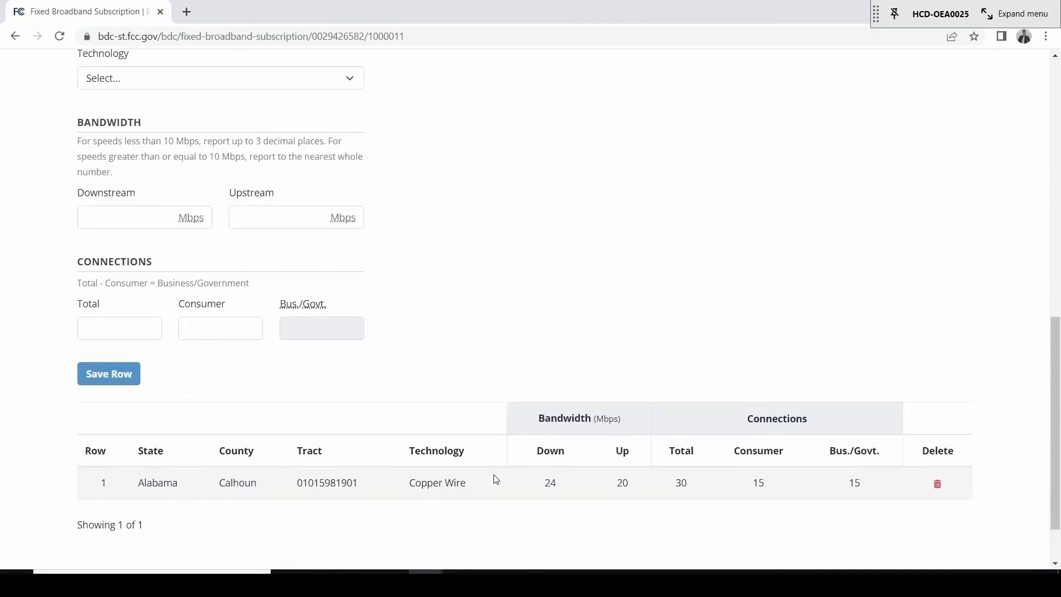
scroll(496, 479, up, 10)
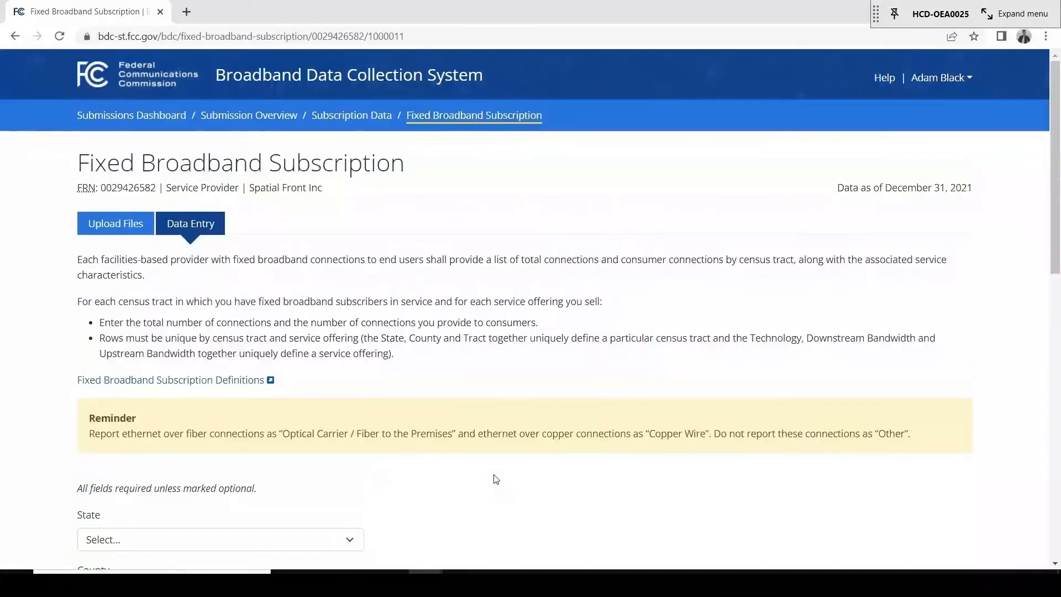